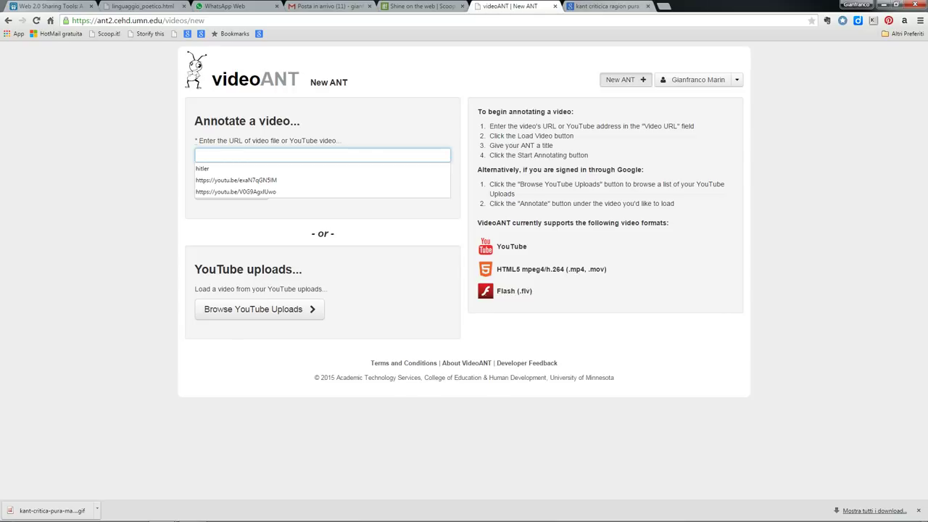
Switch to the Google video results, search for "kant critica ragion pura", open "La Critica della Ragion Pura in 3 min" and pause it
left_click(607, 5)
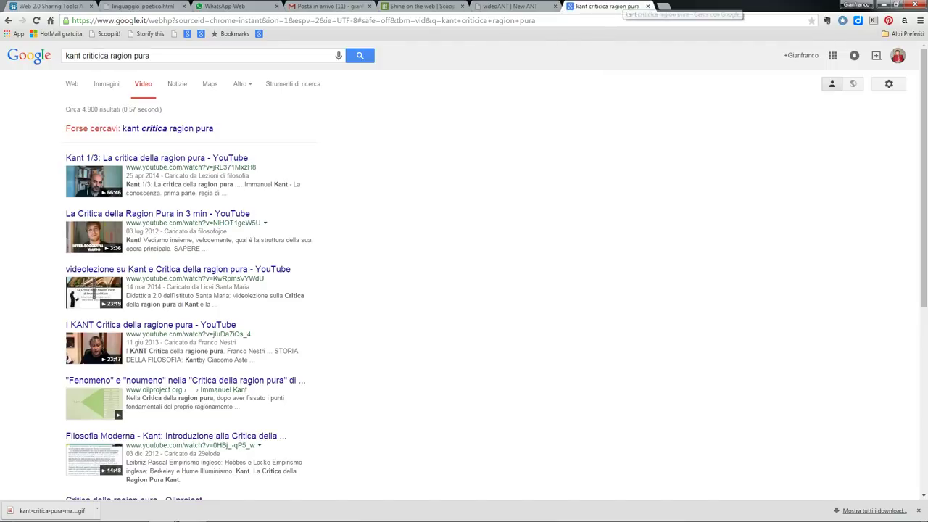
left_click(99, 55)
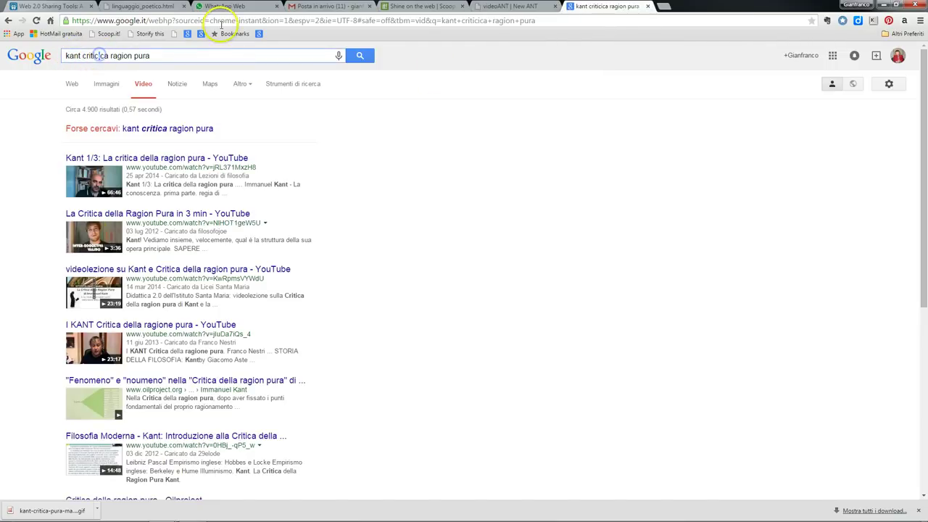
left_click(161, 128)
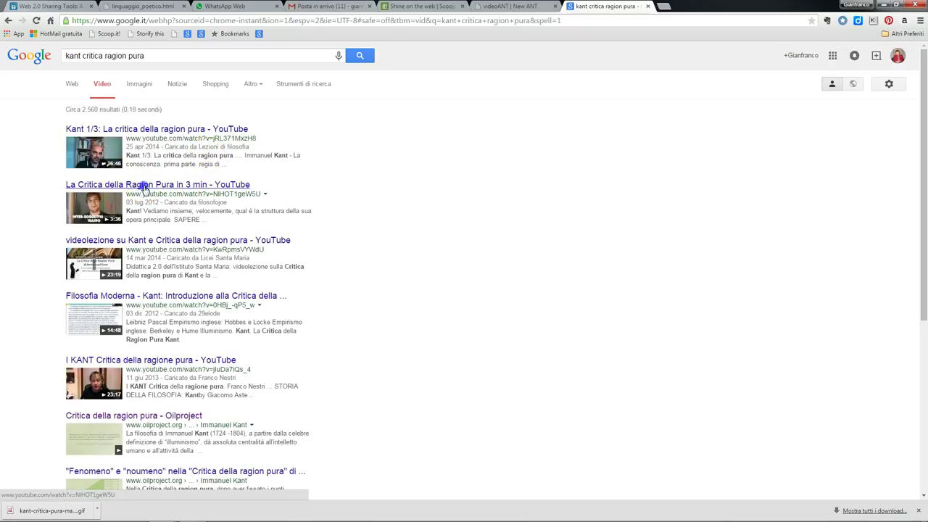
left_click(144, 186)
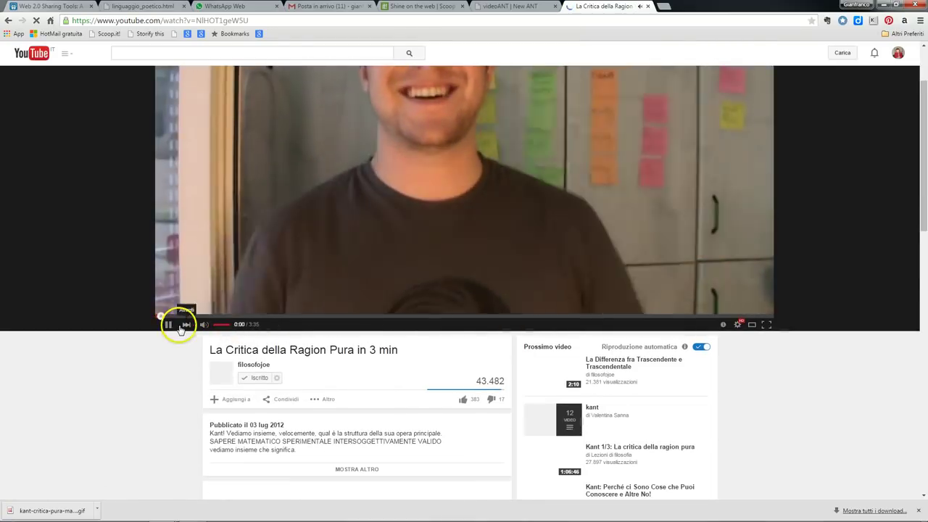
left_click(168, 324)
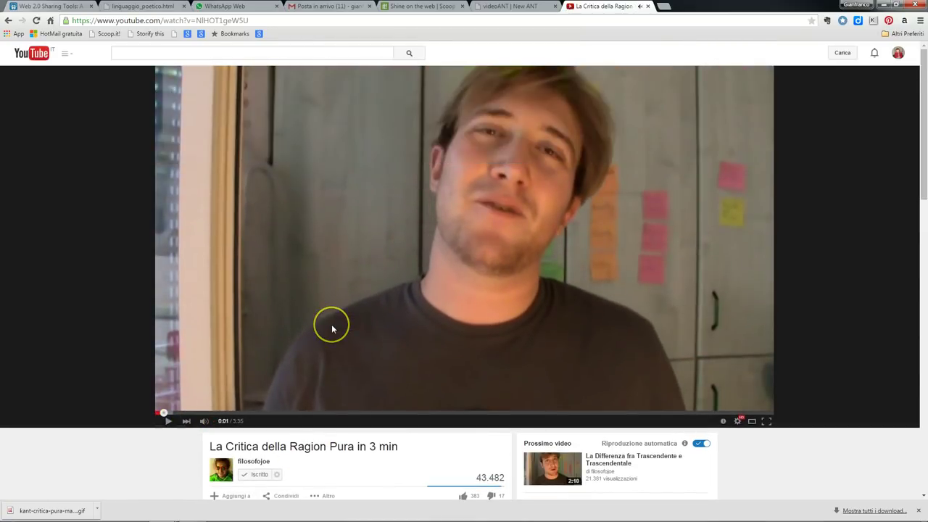
scroll(429, 290, "down", 2)
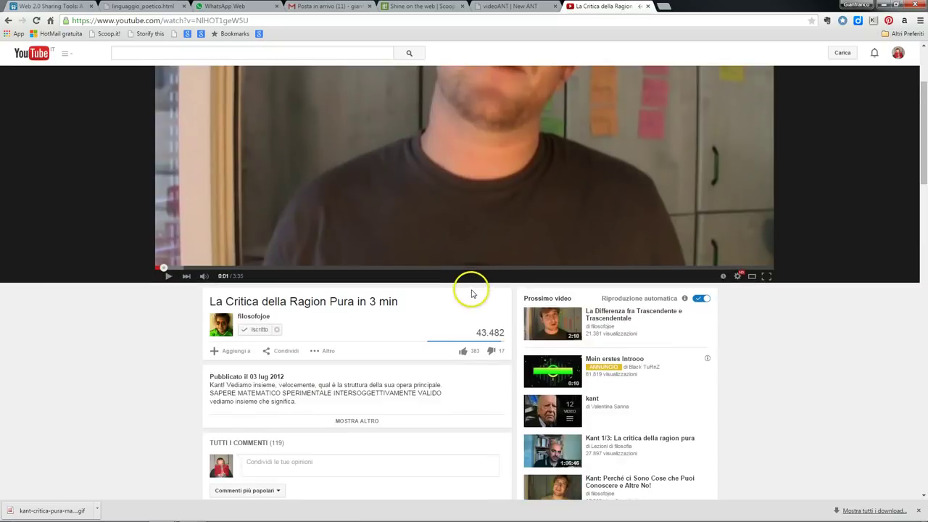
left_click(290, 351)
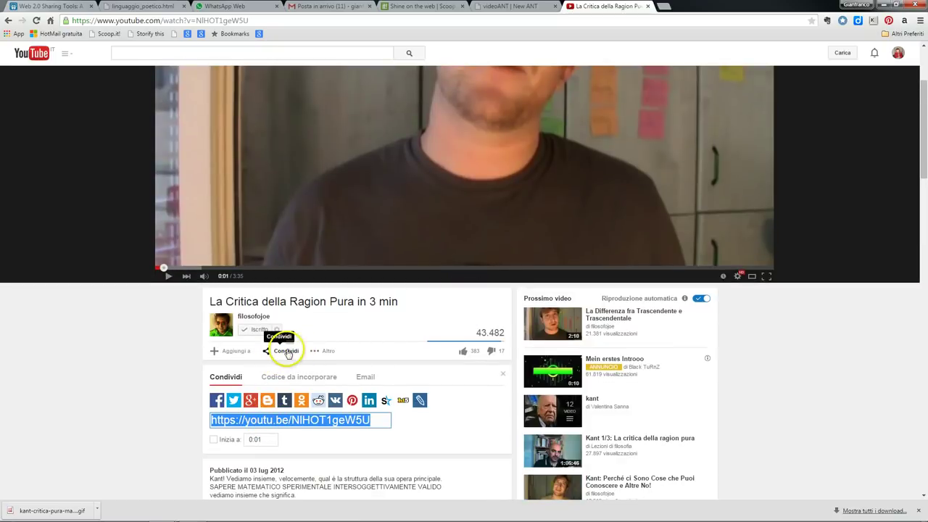
right_click(282, 421)
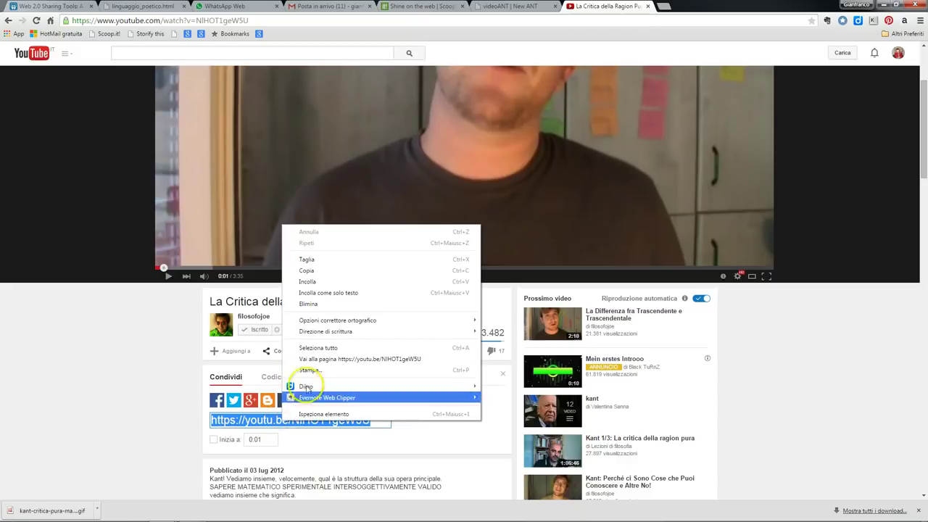
left_click(318, 270)
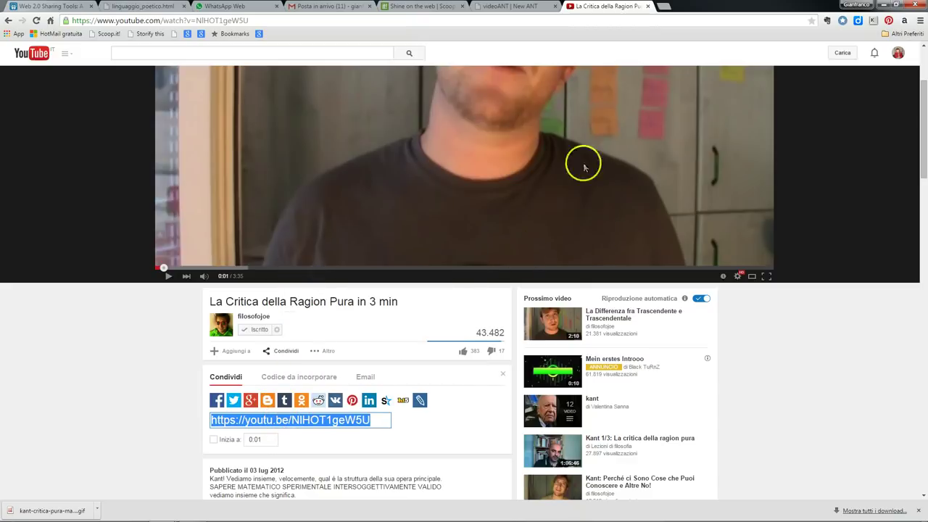
Switch back to videoANT, paste the copied YouTube link as the video URL and load the video
left_click(480, 7)
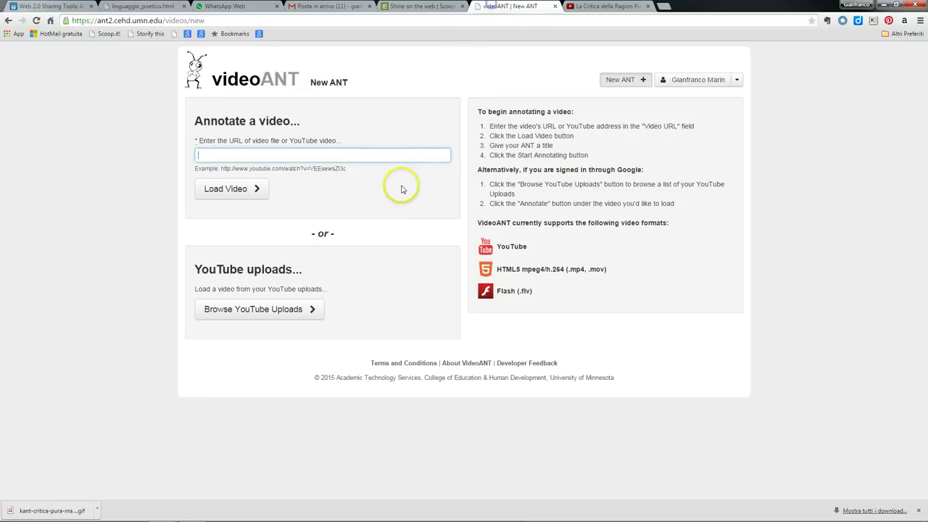
left_click(283, 153)
right_click(283, 154)
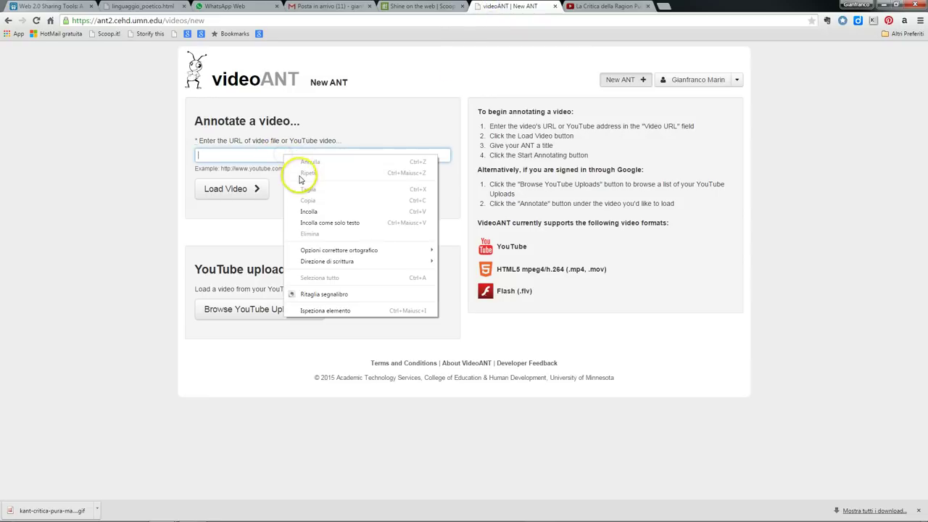
left_click(310, 211)
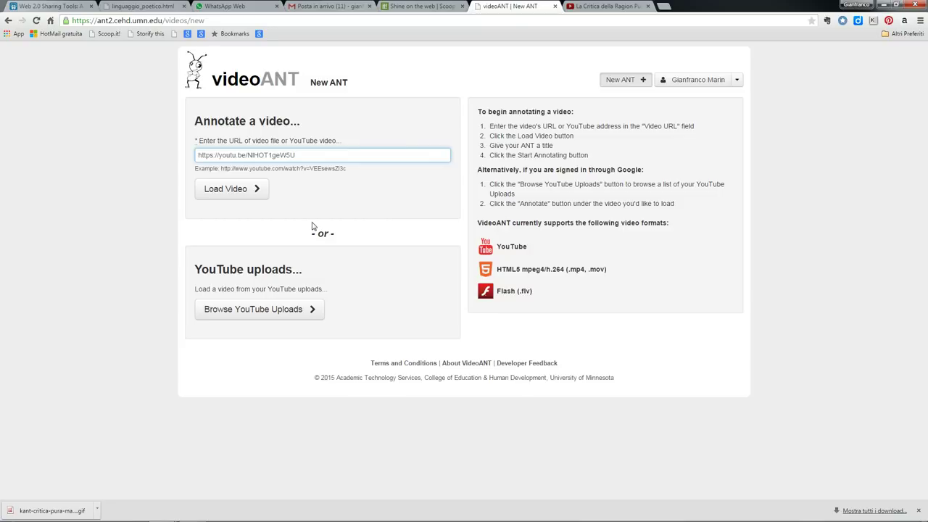
left_click(254, 195)
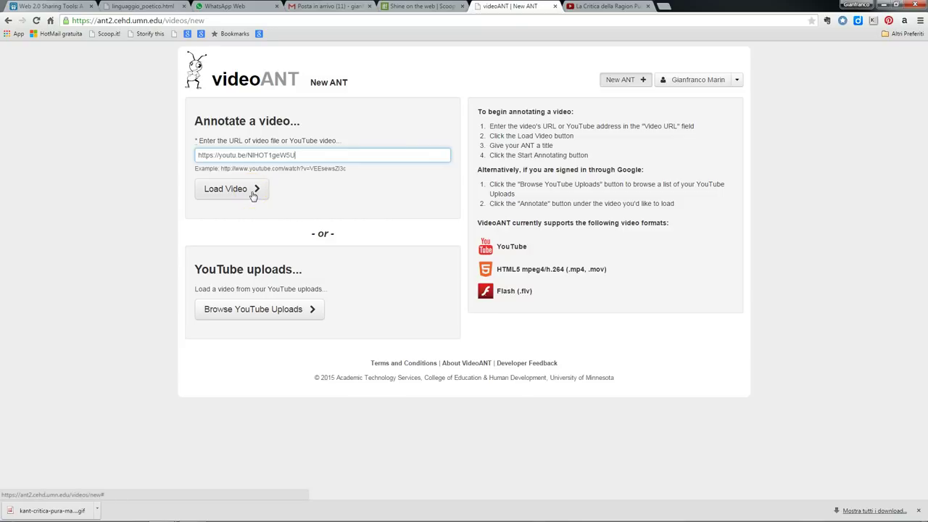
left_click(253, 196)
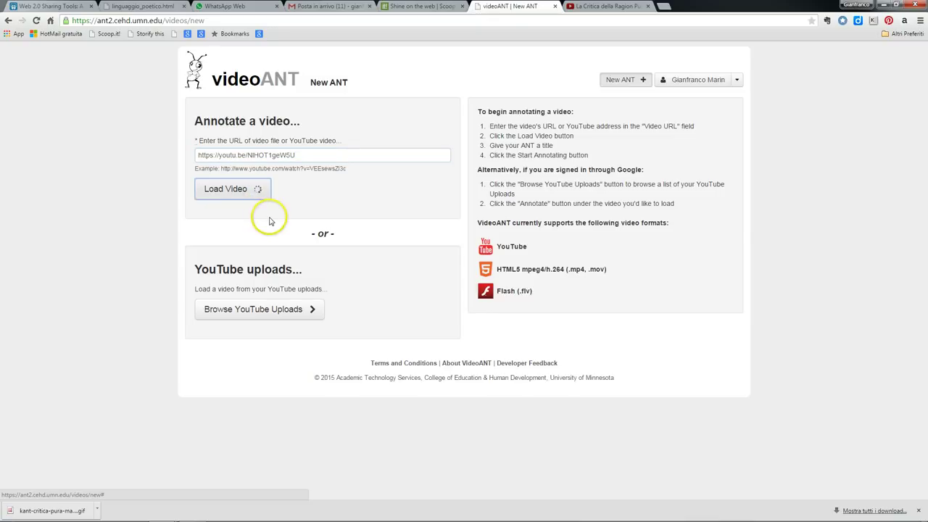
Replace the video title with "lezione sulla critica della ragion pura" and start annotating
left_click(250, 303)
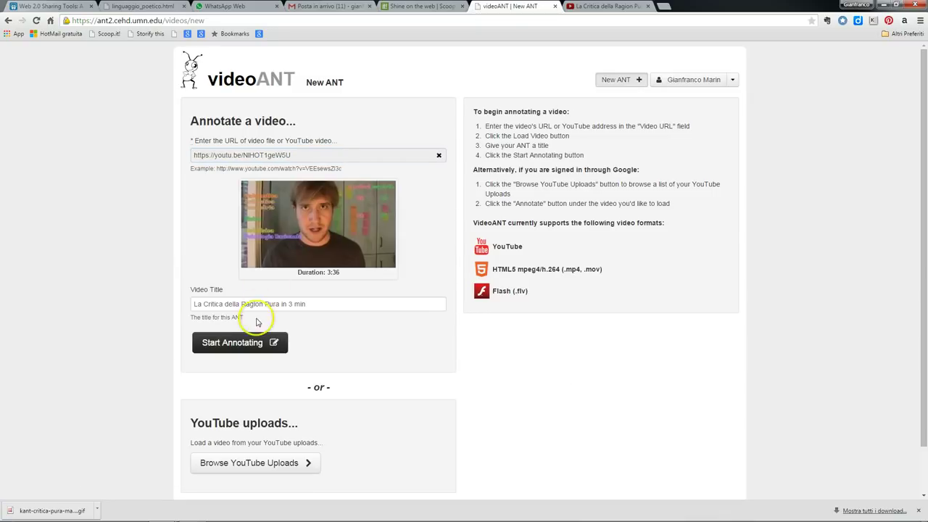
mouse_move(383, 232)
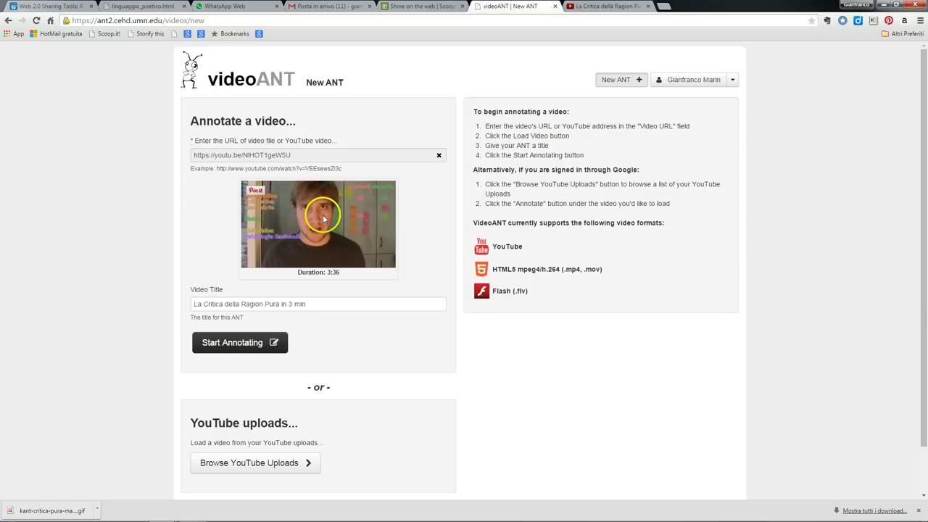
left_click(313, 304)
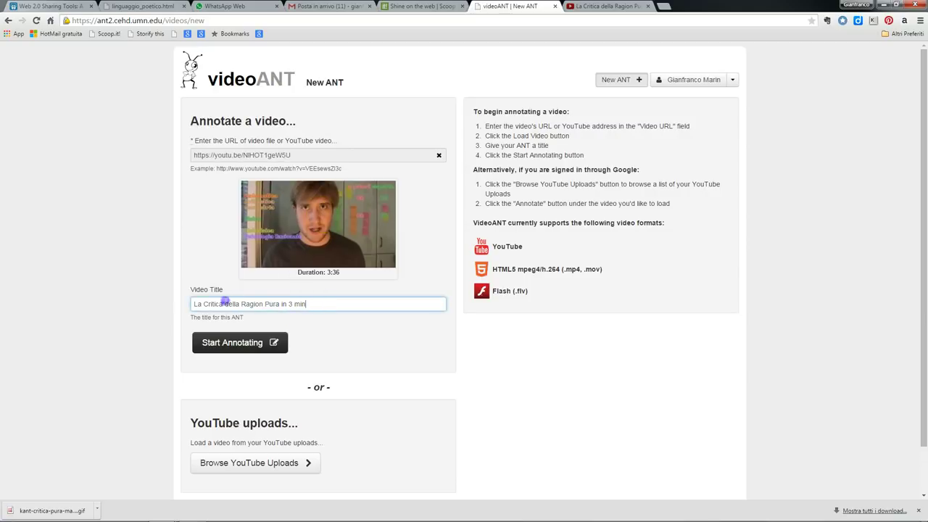
left_click_drag(225, 301, 176, 308)
type("lezione sull")
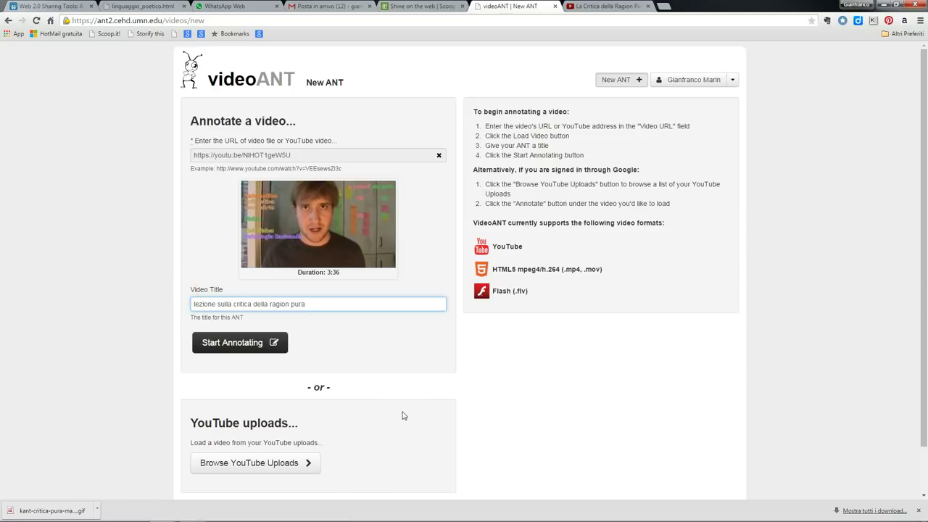
left_click(231, 353)
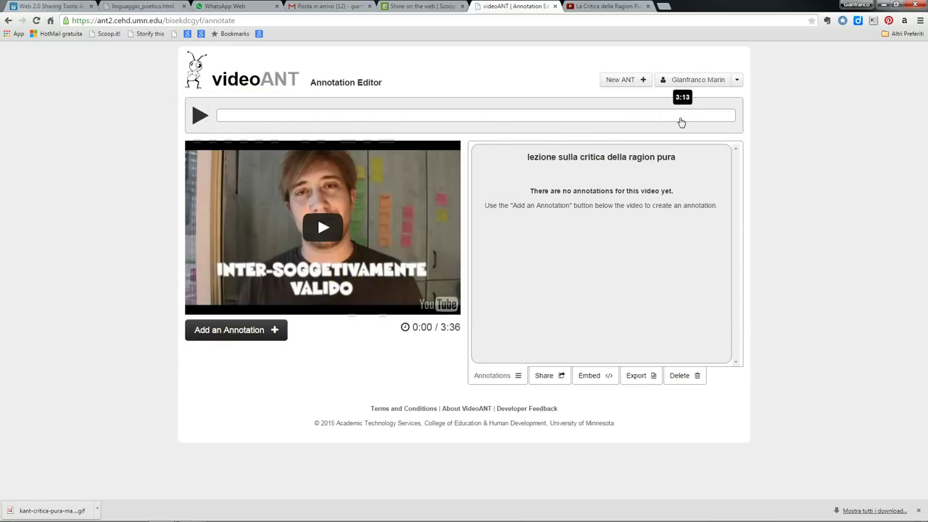
Play the video up to 0:16 and start a new annotation at that point
left_click(324, 237)
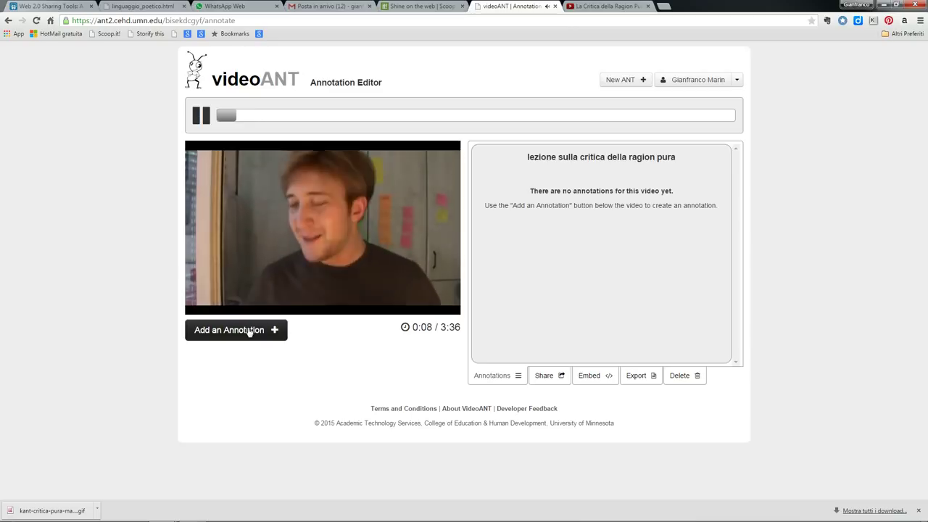
left_click(257, 274)
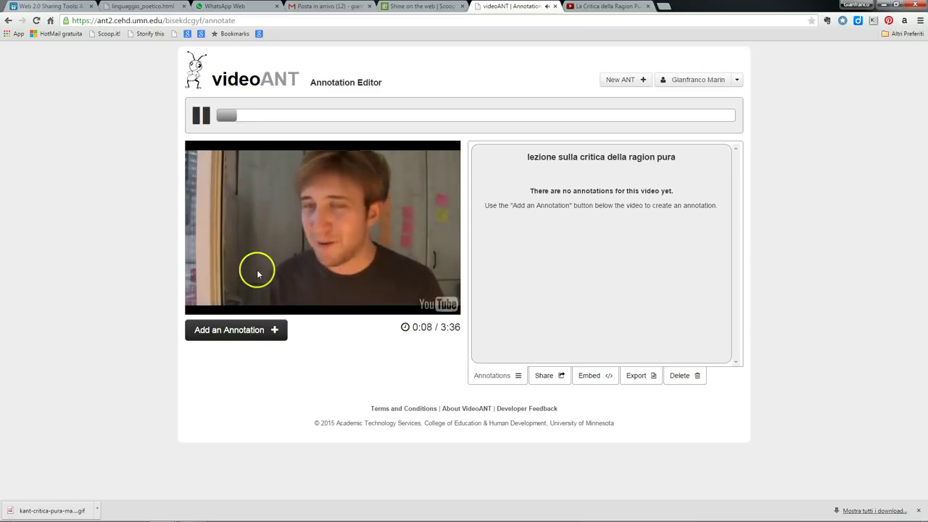
left_click(245, 333)
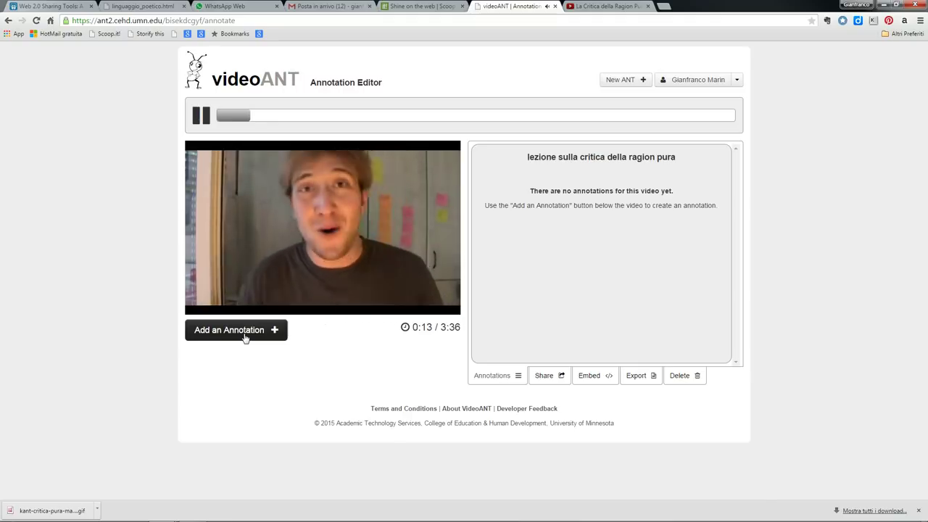
left_click(245, 333)
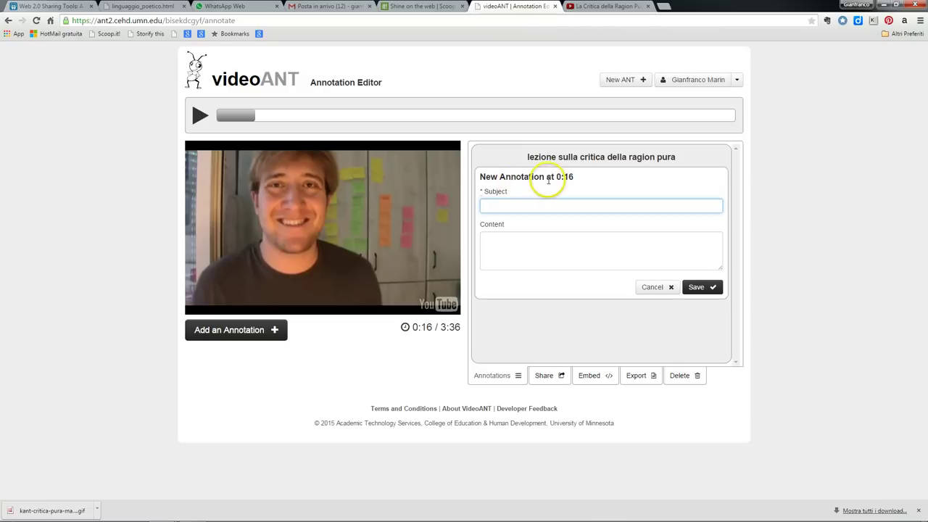
Save the annotation with the subject "premessa" and the content "la cdrp è l'opera principale di Kant rqeg qbvert vbwert vbwqert vbwer"
left_click(514, 207)
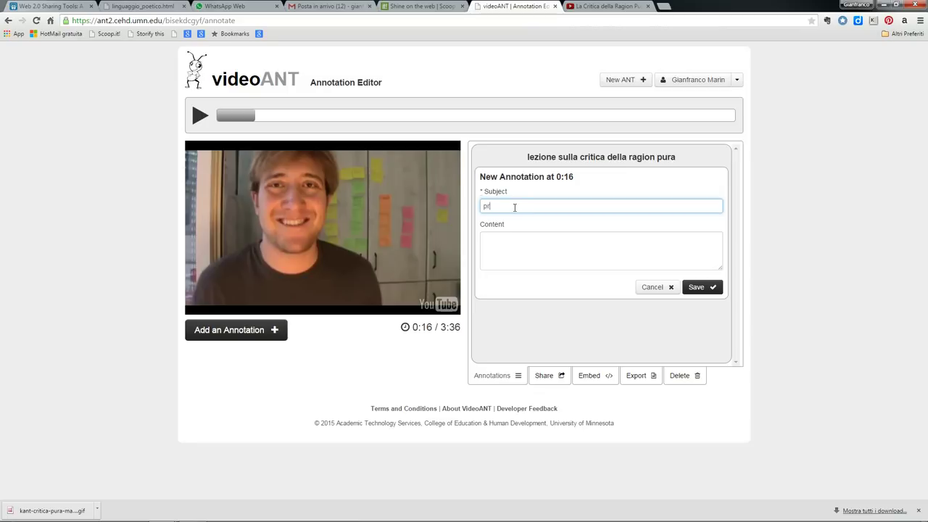
left_click(531, 255)
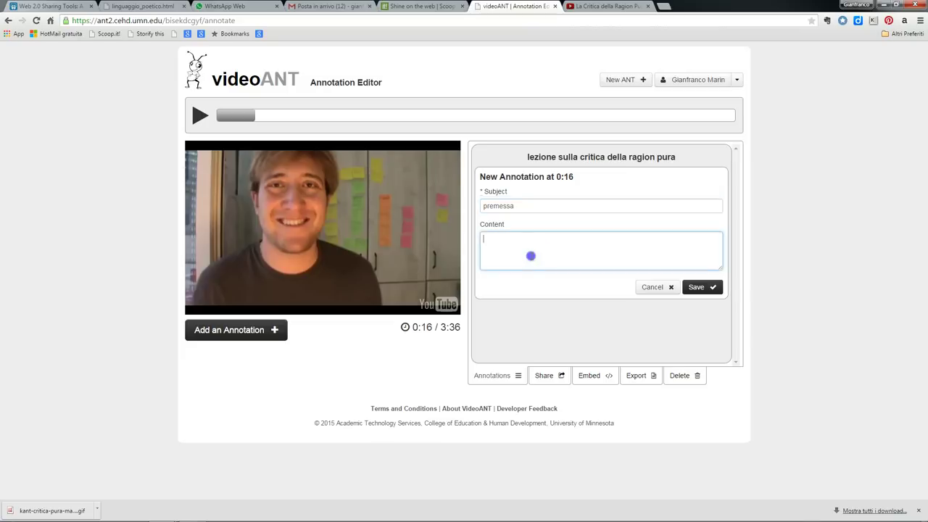
type("la cdrp è l'opera princi")
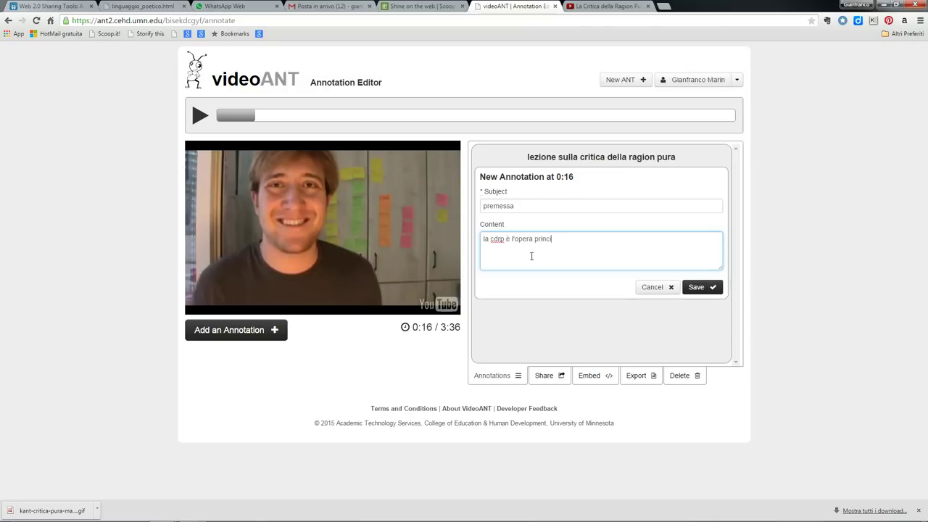
type("pale di Kant  rgeg gbvert vbwert vbwgert vbwer")
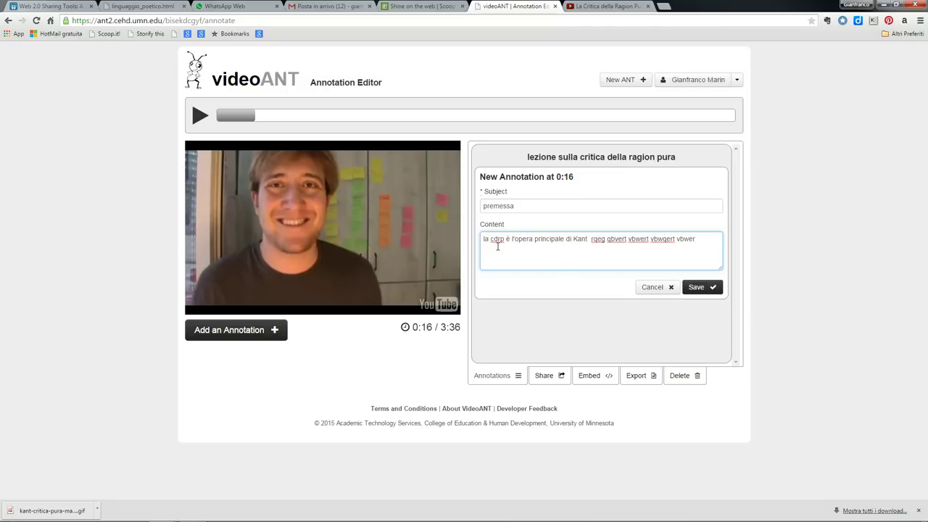
left_click(718, 289)
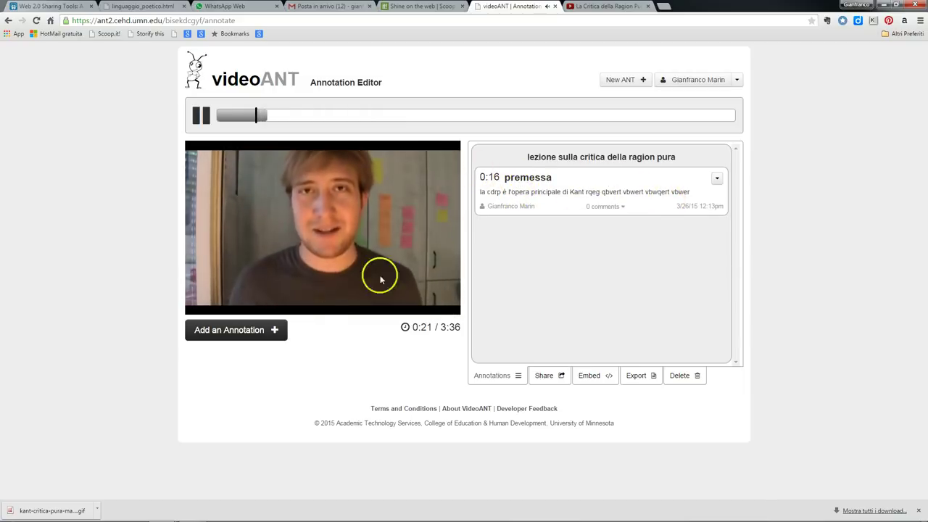
Add an annotation at 0:31 with subject "as fasfe" and content "serv qwer vqwer vqwer vwerv cqwer", save it, and pause the video at 0:35
left_click(229, 339)
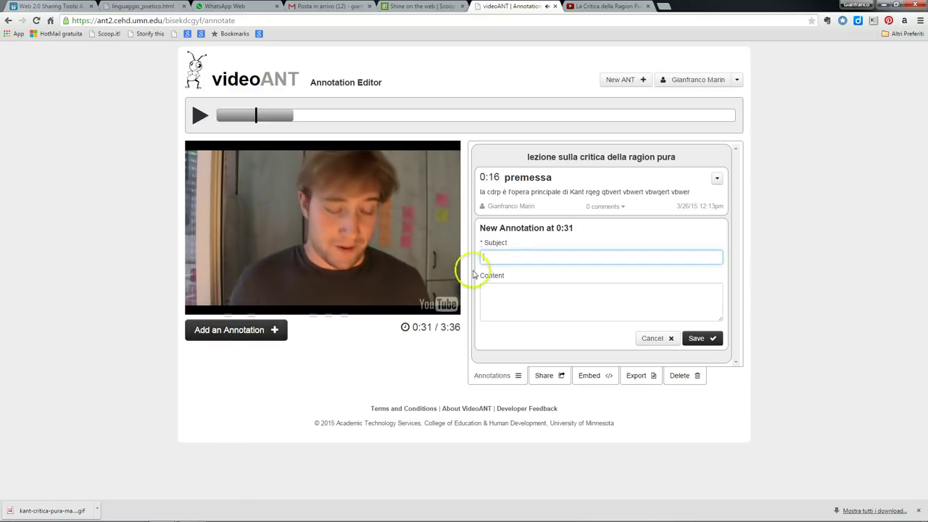
left_click(517, 254)
type("as fasfe")
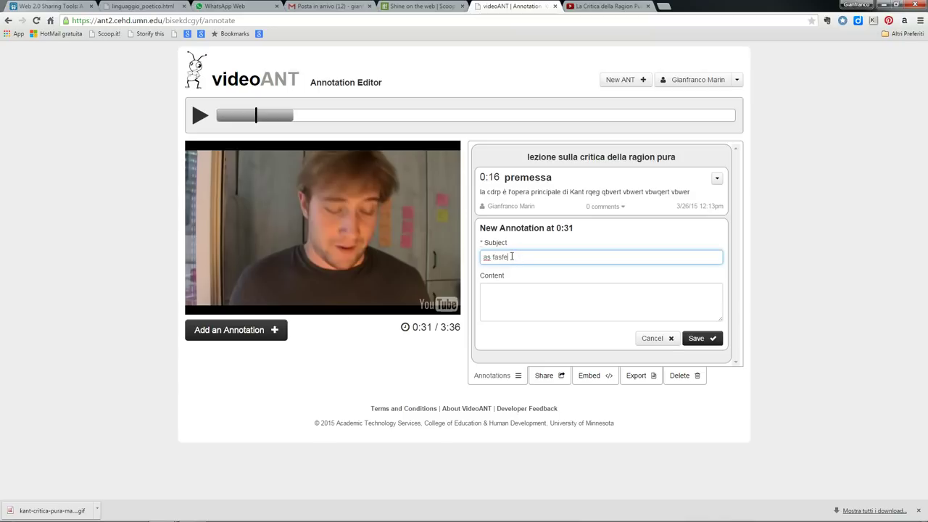
left_click(516, 310)
type("serv qwer vqwer vqwler vwerv cqwer")
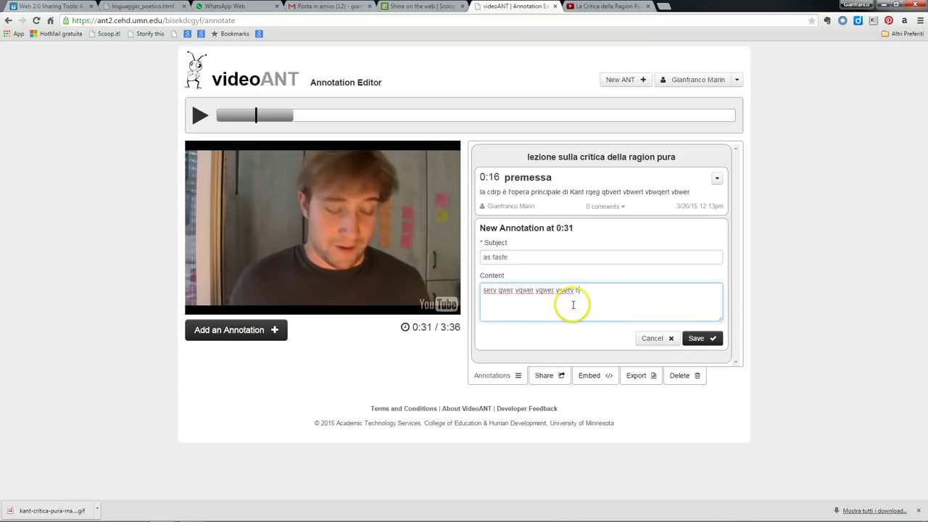
left_click(693, 337)
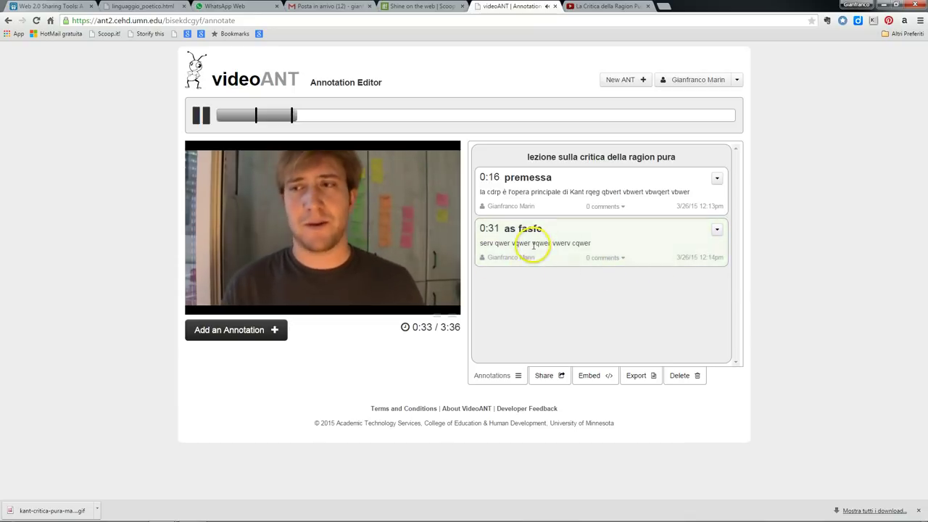
left_click(198, 114)
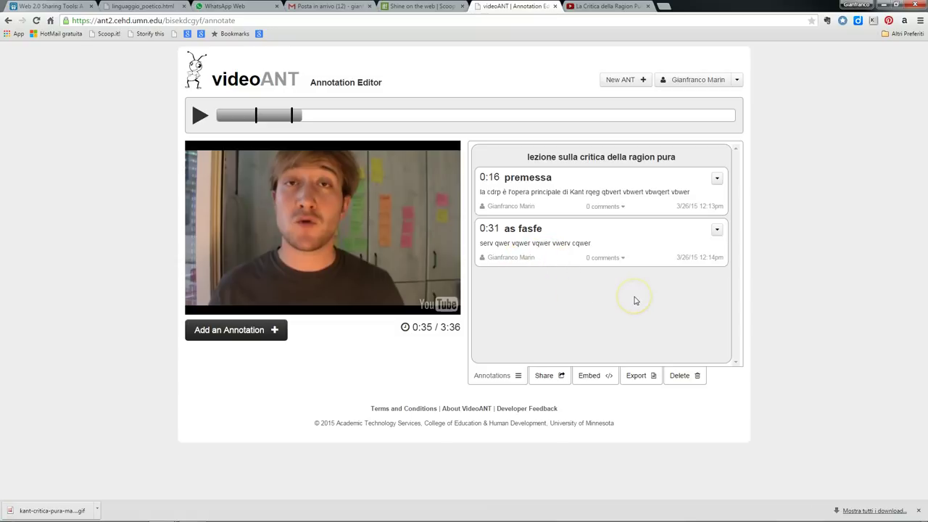
left_click(612, 260)
left_click(375, 386)
left_click(392, 371)
left_click(421, 355)
left_click(326, 234)
left_click(242, 83)
left_click(579, 346)
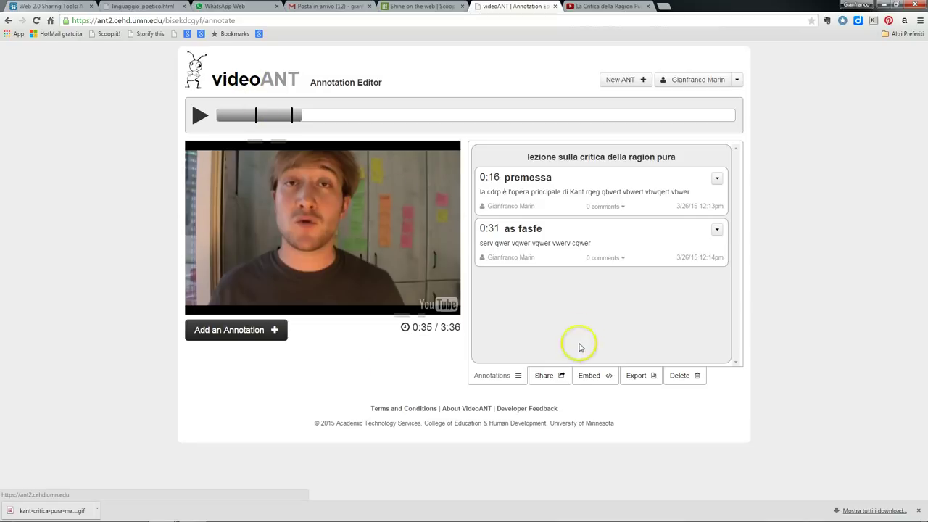
left_click(541, 396)
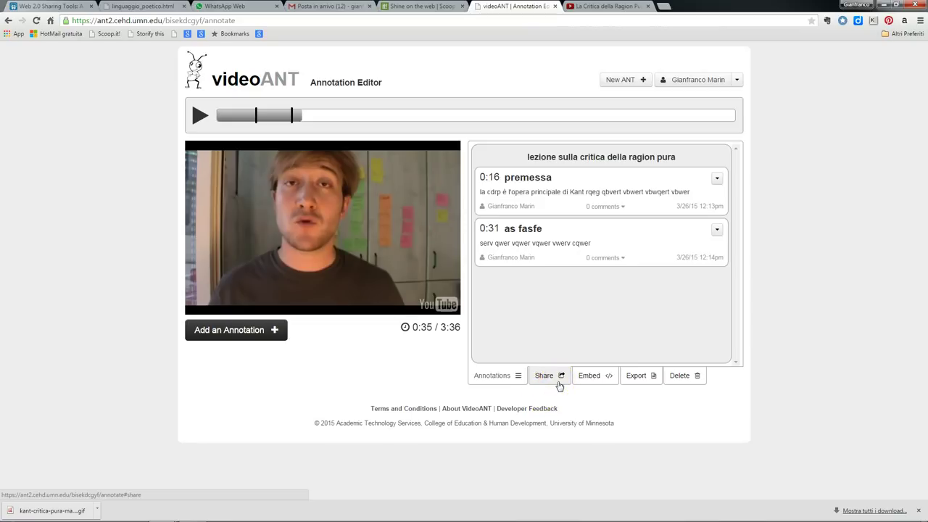
Open the sharing options of the ANT and select the full Annotate URL and the full View URL in turn
left_click(559, 385)
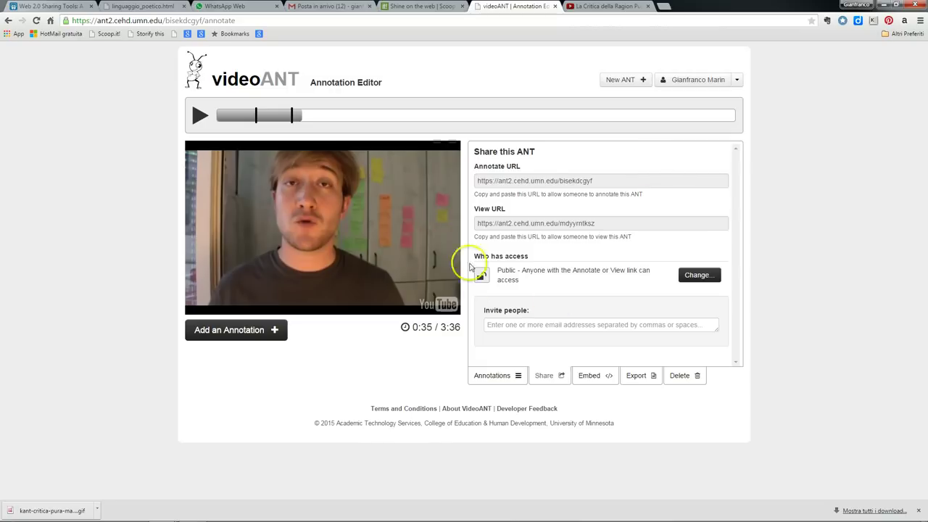
double_click(479, 181)
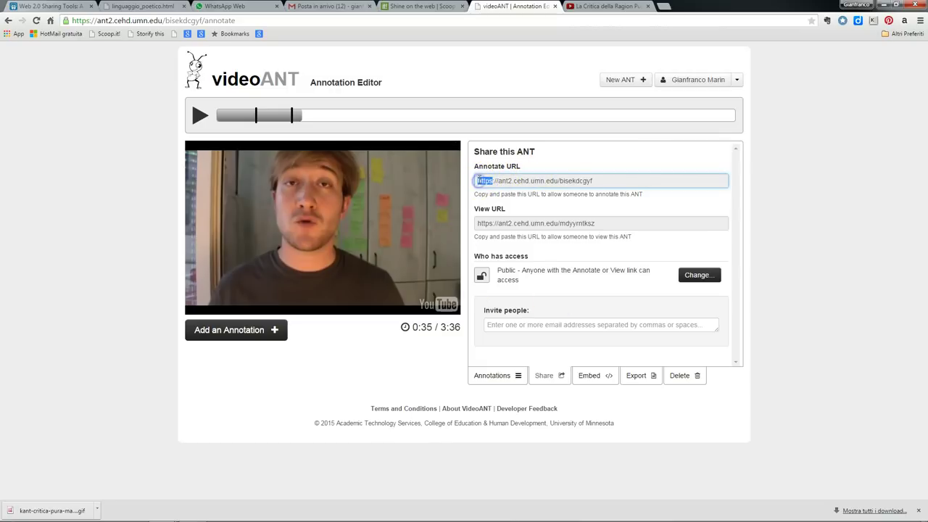
left_click_drag(593, 180, 481, 181)
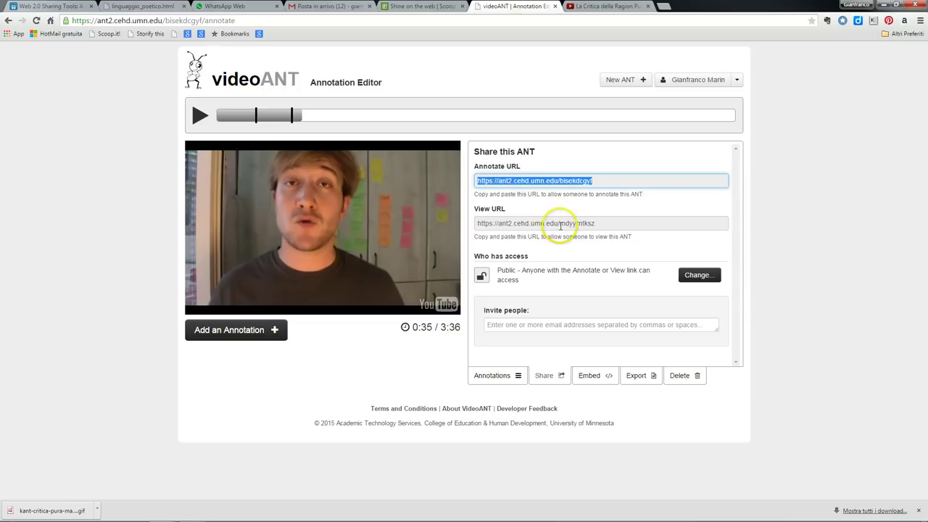
left_click(556, 223)
double_click(572, 224)
left_click_drag(598, 223, 482, 281)
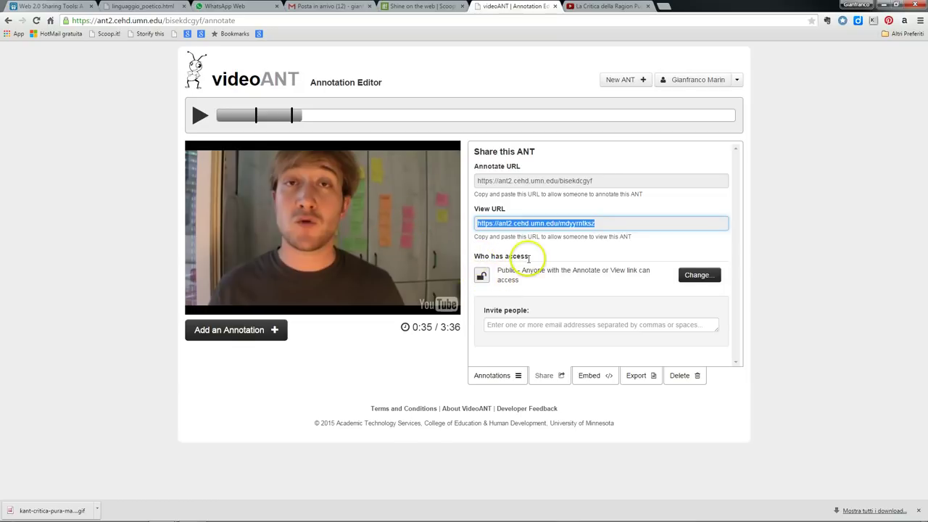
Set the ANT's privacy to Private, save the change, and open the form for inviting people by email
left_click(696, 277)
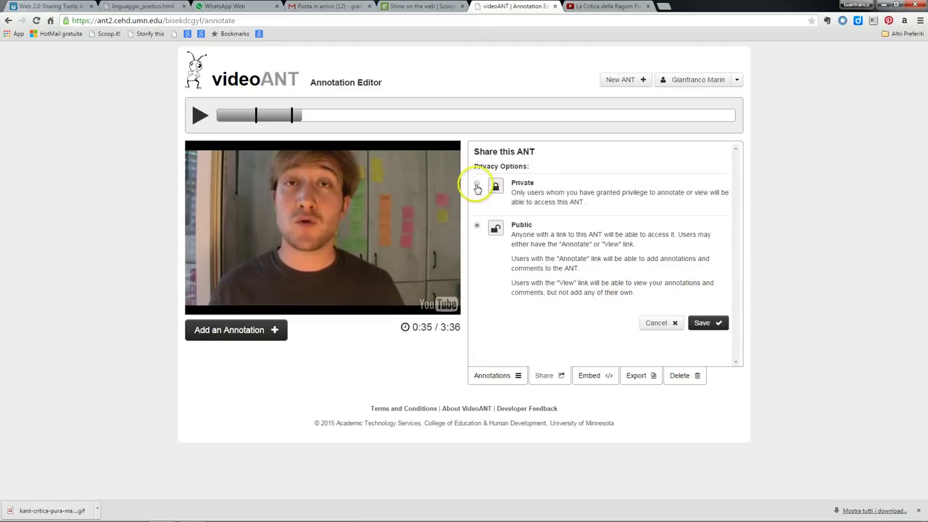
left_click(477, 188)
left_click(704, 323)
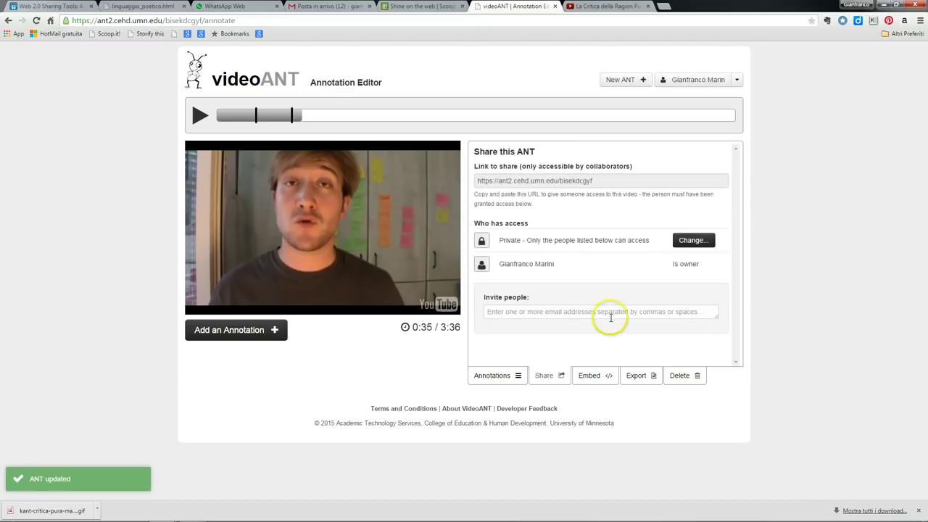
left_click(592, 315)
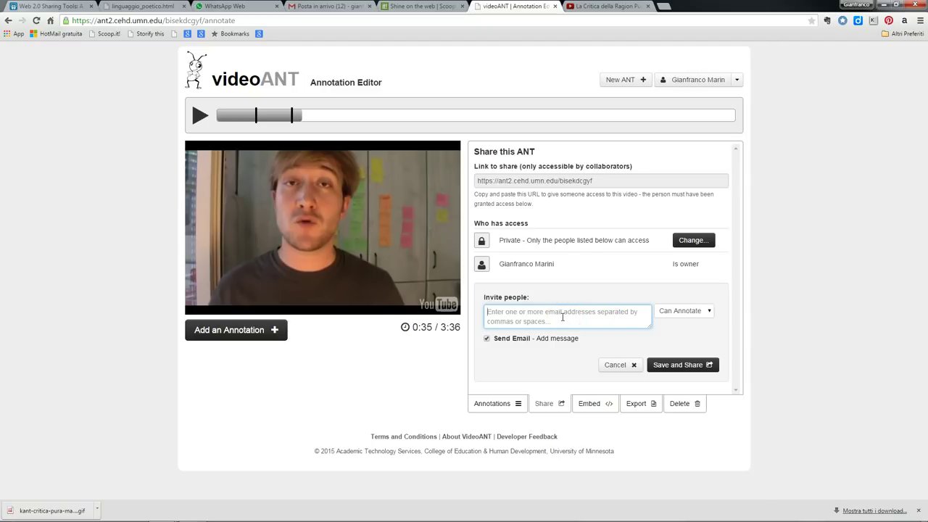
left_click(577, 233)
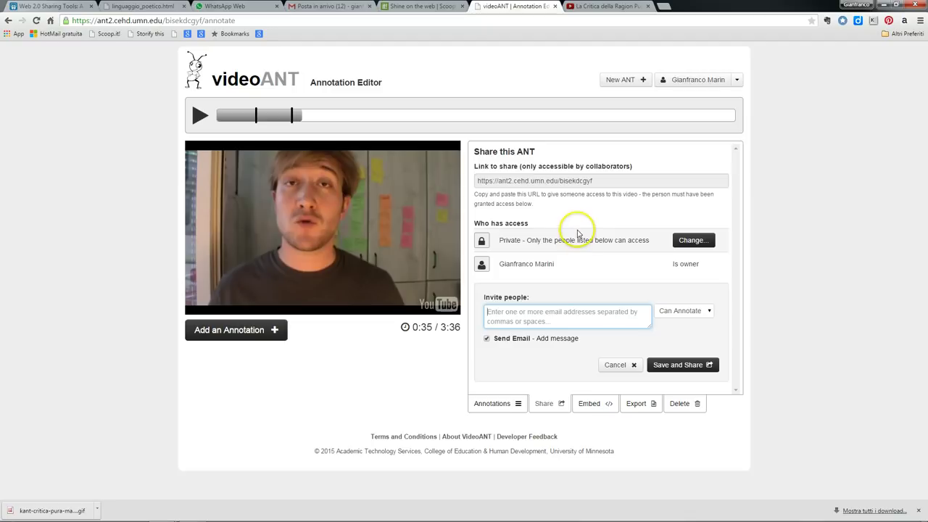
Show the ANT's embed code and select the entire iframe snippet
left_click(598, 405)
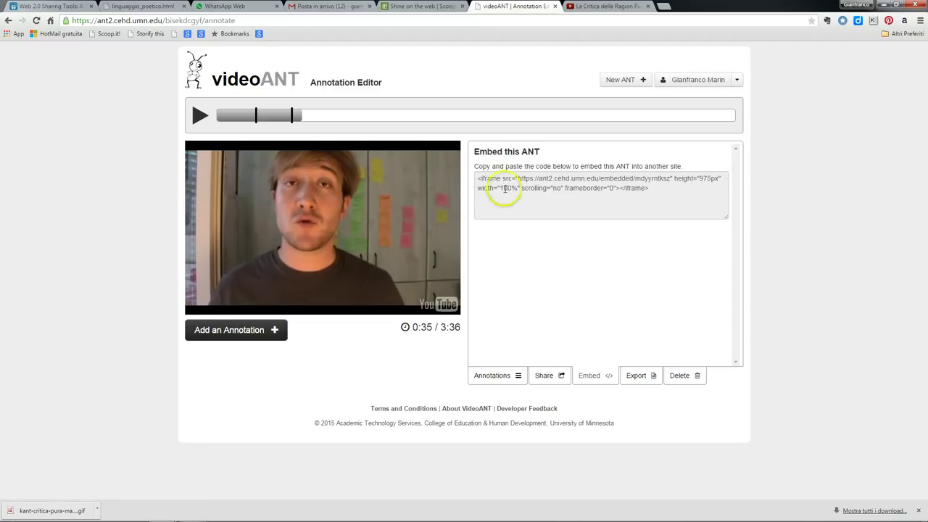
left_click_drag(476, 178, 659, 190)
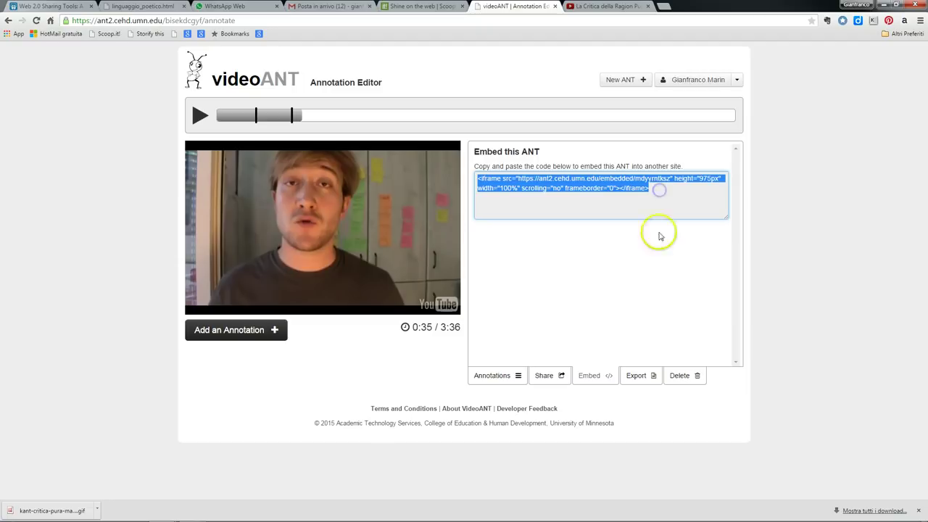